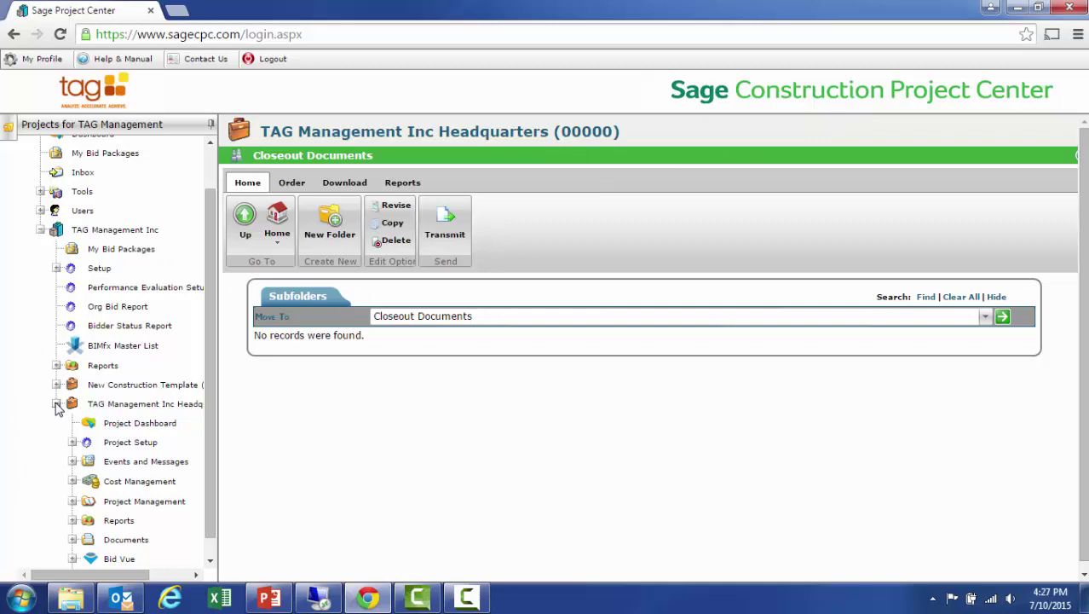
Show the TAG Management Inc Headquarters dashboard and expand Project Management to list RFIs and Submittals.
{"action": "scroll", "coordinate": [161, 443], "scroll_direction": "down", "scroll_amount": 1}
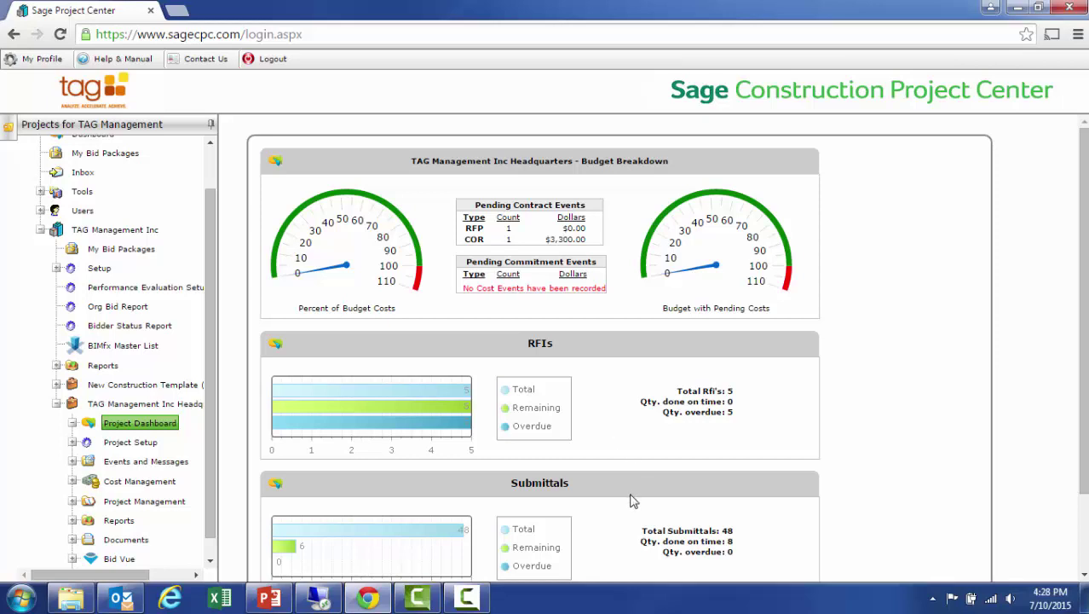
{"action": "scroll", "coordinate": [86, 469], "scroll_direction": "down", "scroll_amount": 1}
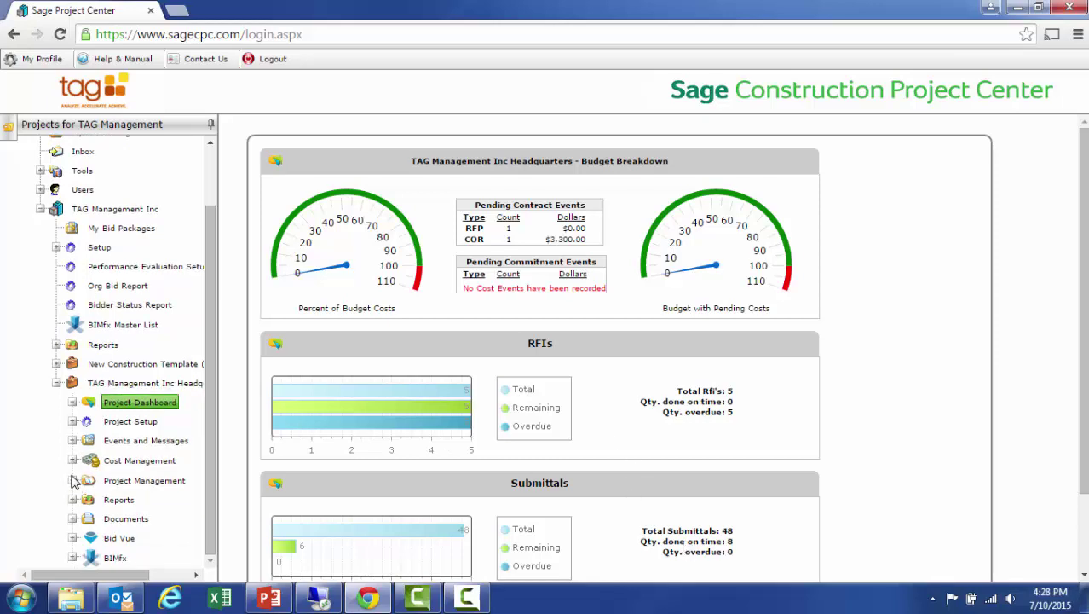
{"action": "left_click", "coordinate": [72, 480]}
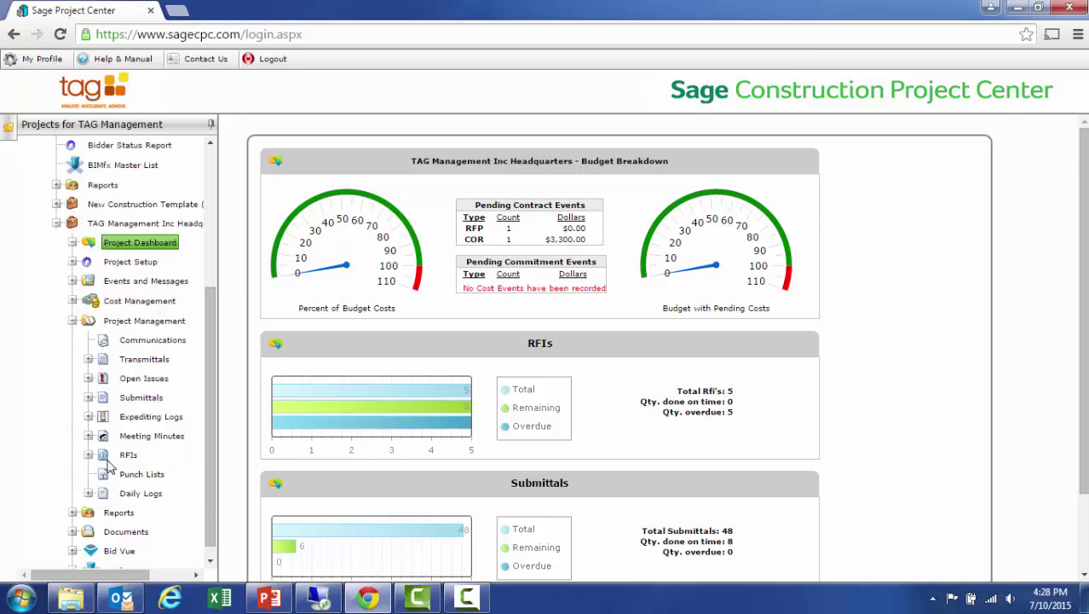
Open contractor RFI 002, Duct Work Location, from the Contractor RFIs list.
{"action": "left_click", "coordinate": [92, 456]}
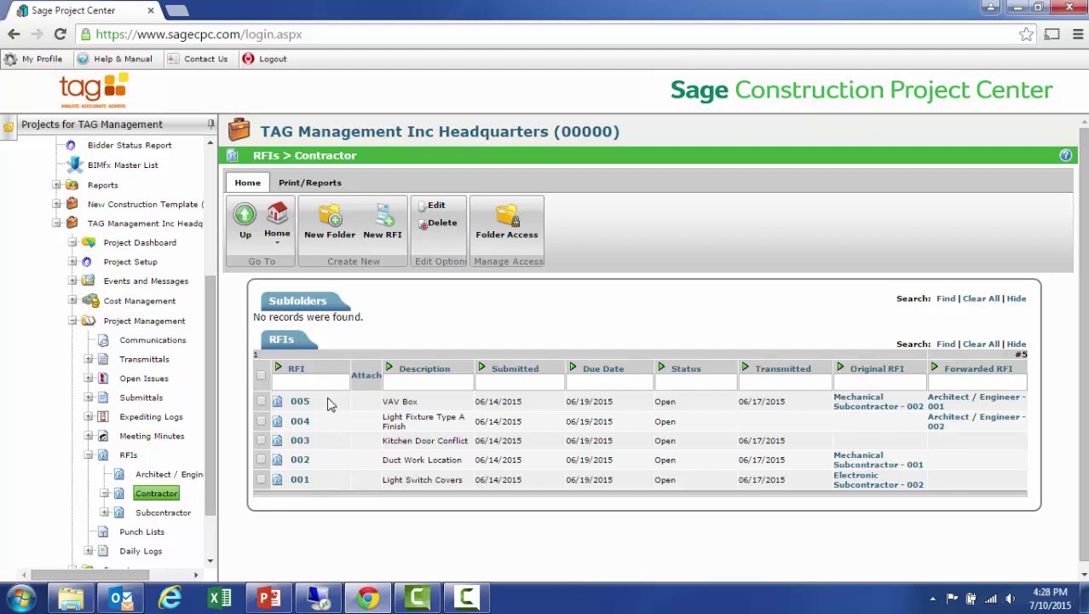
{"action": "left_click", "coordinate": [302, 462]}
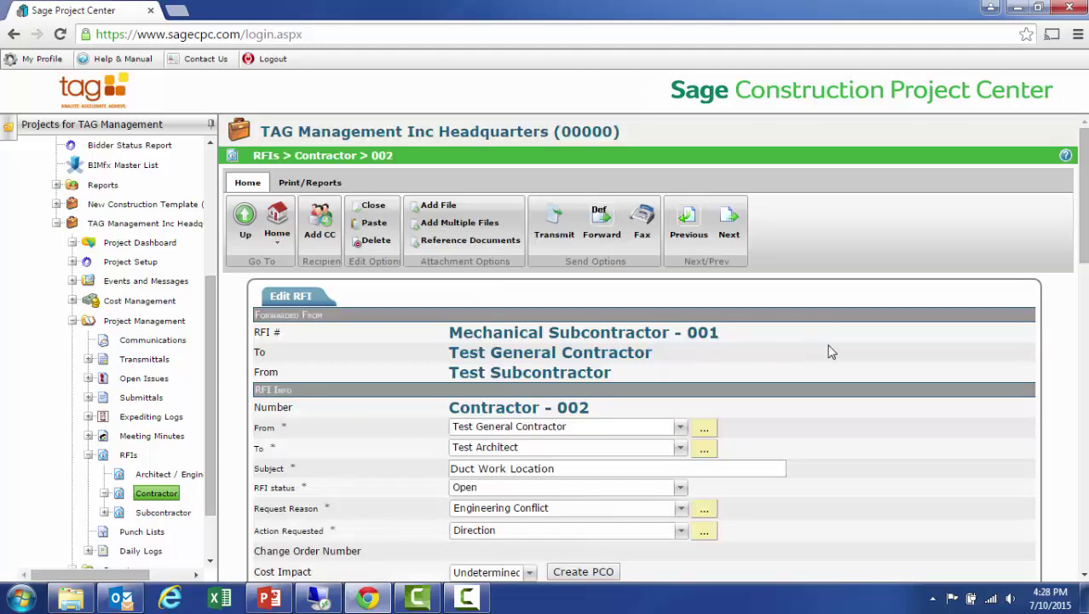
{"action": "scroll", "coordinate": [792, 421], "scroll_direction": "down", "scroll_amount": 1}
{"action": "scroll", "coordinate": [780, 469], "scroll_direction": "down", "scroll_amount": 2}
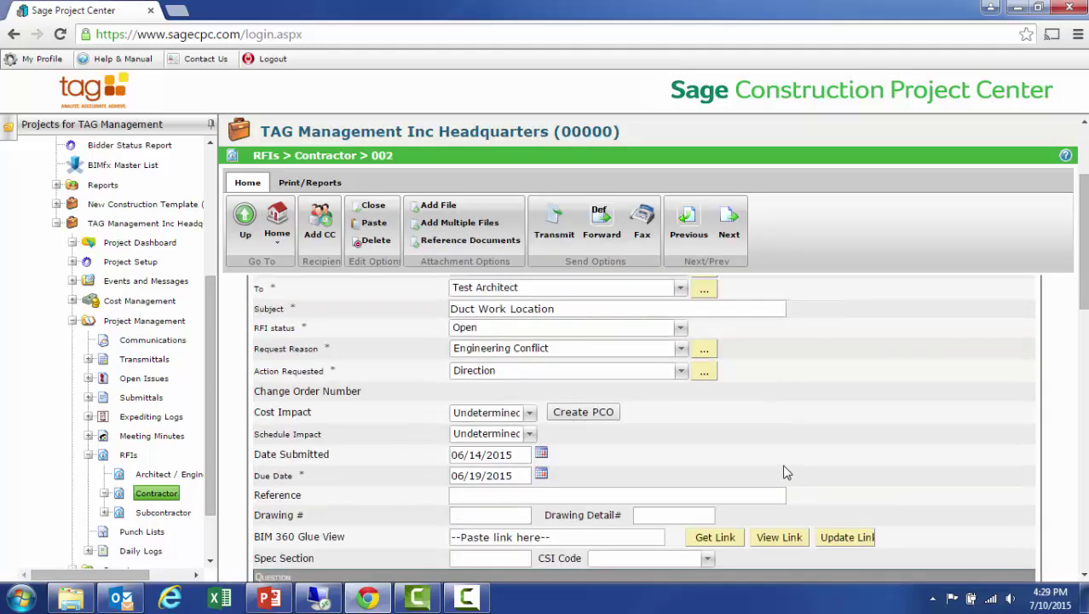
Read RFI 002's ceiling-height question and empty answer, then return to the form's top.
{"action": "scroll", "coordinate": [788, 468], "scroll_direction": "down", "scroll_amount": 3}
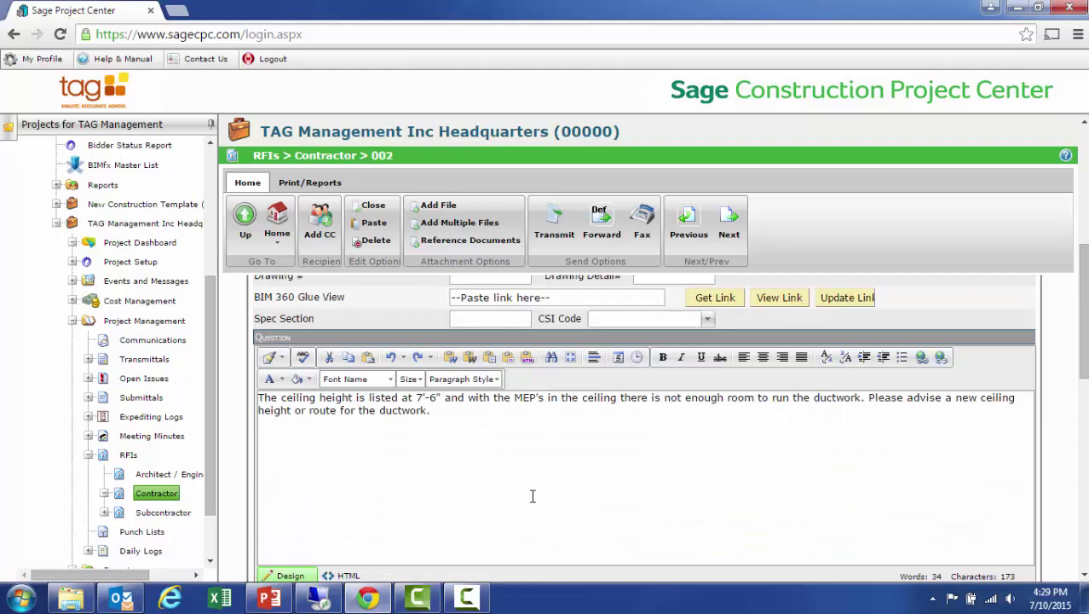
{"action": "scroll", "coordinate": [531, 495], "scroll_direction": "down", "scroll_amount": 1}
{"action": "scroll", "coordinate": [532, 499], "scroll_direction": "down", "scroll_amount": 1}
{"action": "scroll", "coordinate": [532, 499], "scroll_direction": "down", "scroll_amount": 1}
{"action": "scroll", "coordinate": [529, 501], "scroll_direction": "down", "scroll_amount": 1}
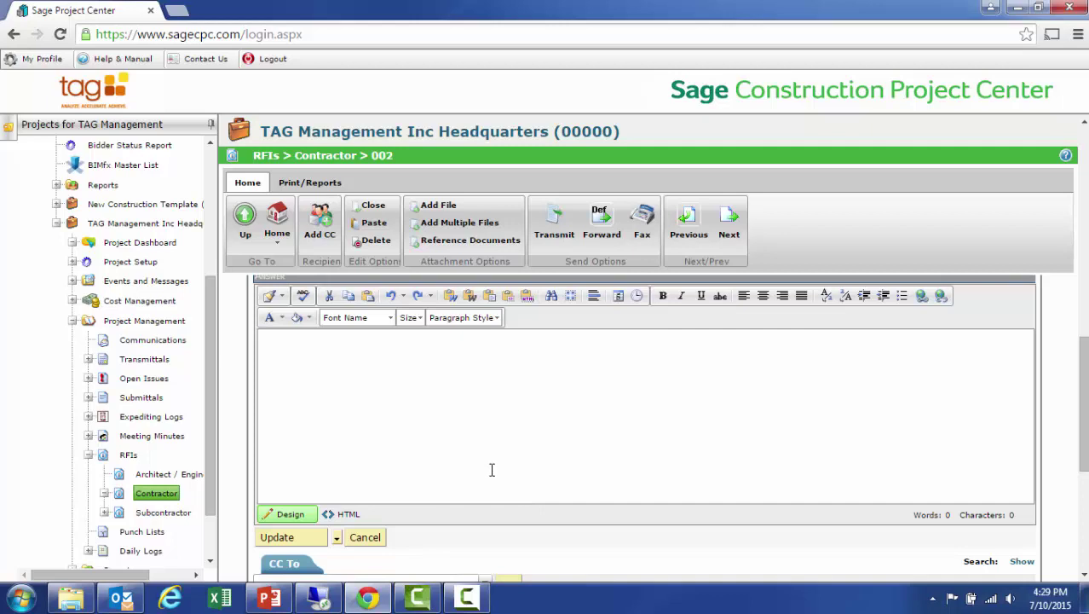
{"action": "scroll", "coordinate": [493, 466], "scroll_direction": "down", "scroll_amount": 2}
{"action": "scroll", "coordinate": [494, 465], "scroll_direction": "down", "scroll_amount": 1}
{"action": "scroll", "coordinate": [495, 472], "scroll_direction": "down", "scroll_amount": 1}
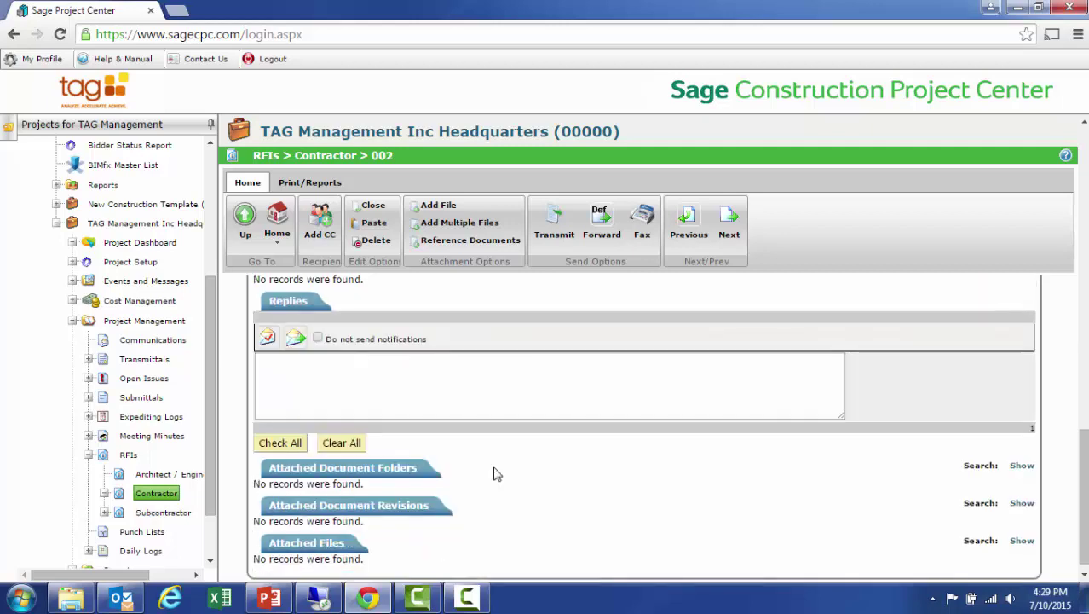
{"action": "scroll", "coordinate": [497, 474], "scroll_direction": "down", "scroll_amount": 1}
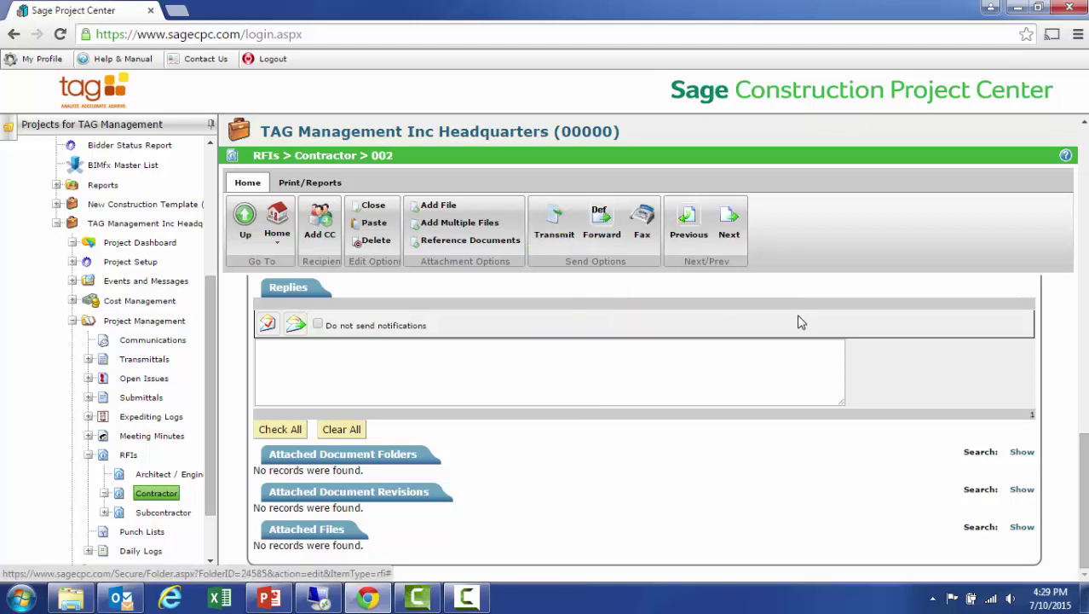
{"action": "scroll", "coordinate": [802, 319], "scroll_direction": "up", "scroll_amount": 2}
{"action": "scroll", "coordinate": [802, 319], "scroll_direction": "up", "scroll_amount": 5}
{"action": "scroll", "coordinate": [802, 318], "scroll_direction": "up", "scroll_amount": 5}
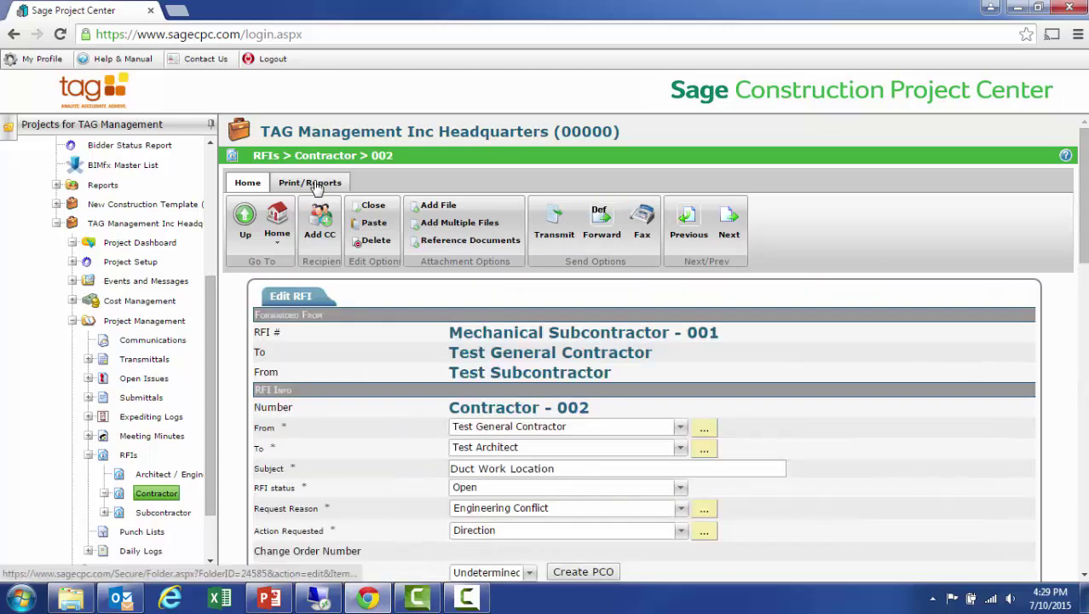
Print the Request for Information report for RFI 002, review it, then close it.
{"action": "left_click", "coordinate": [310, 183]}
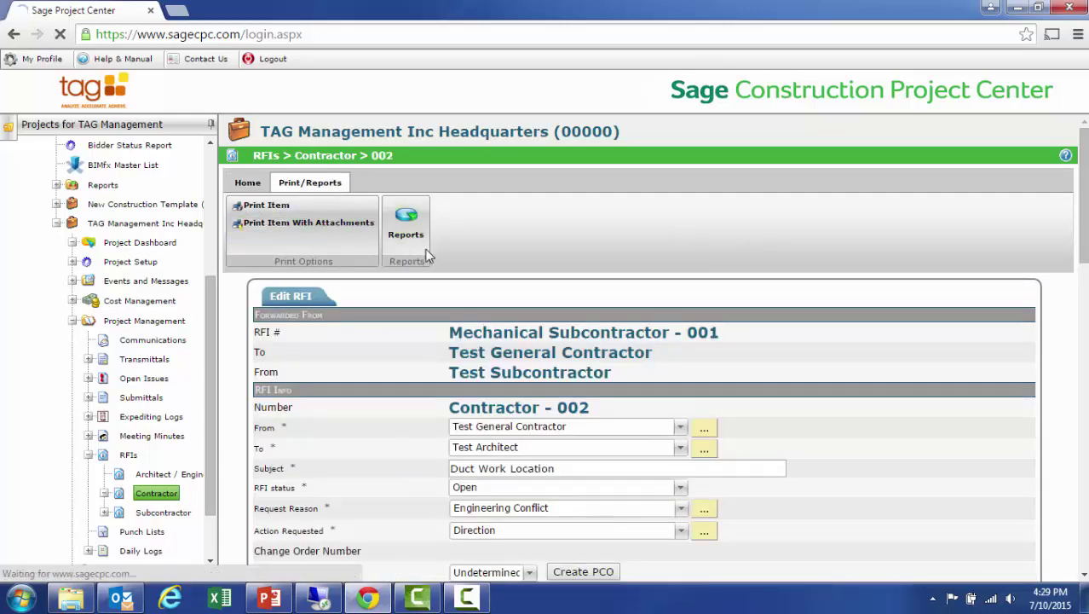
{"action": "left_click", "coordinate": [260, 205]}
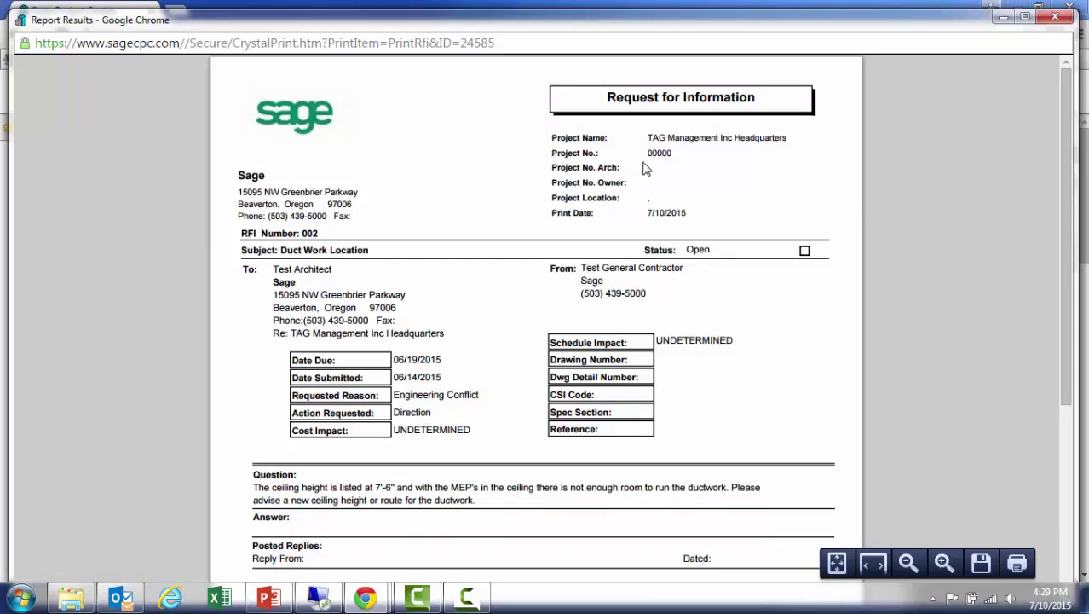
{"action": "scroll", "coordinate": [749, 243], "scroll_direction": "down", "scroll_amount": 1}
{"action": "scroll", "coordinate": [754, 252], "scroll_direction": "down", "scroll_amount": 1}
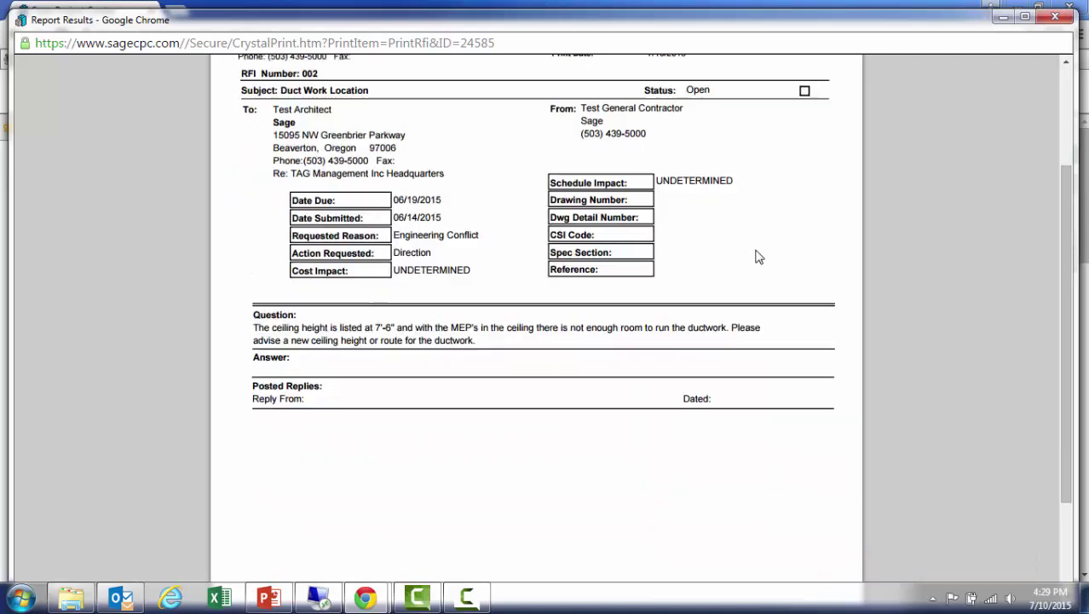
{"action": "scroll", "coordinate": [755, 252], "scroll_direction": "up", "scroll_amount": 1}
{"action": "scroll", "coordinate": [733, 162], "scroll_direction": "up", "scroll_amount": 1}
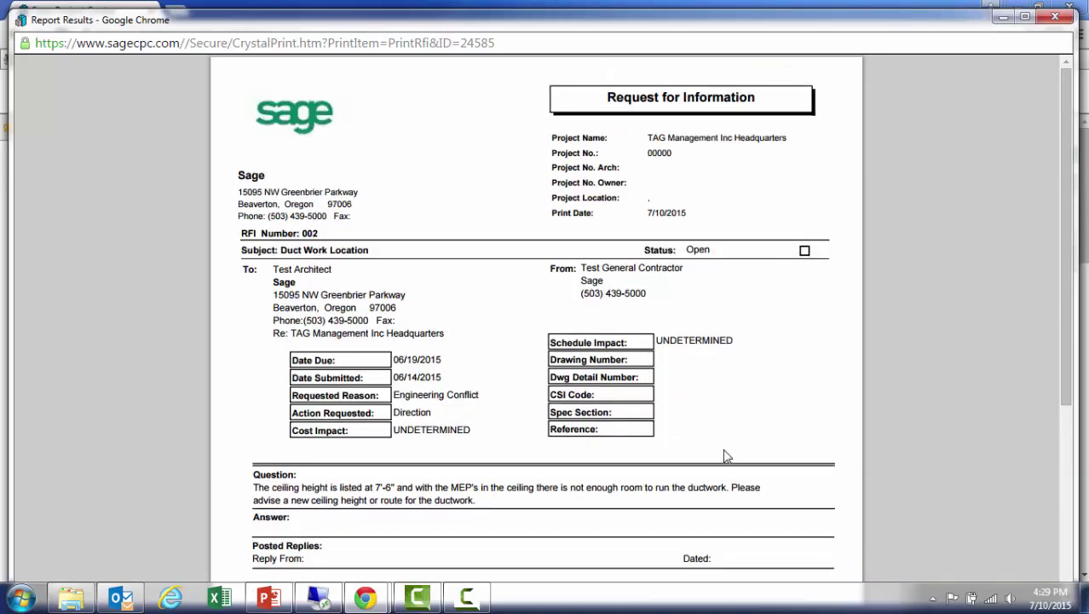
{"action": "key", "text": "ctrl+w"}
{"action": "left_click", "coordinate": [88, 480]}
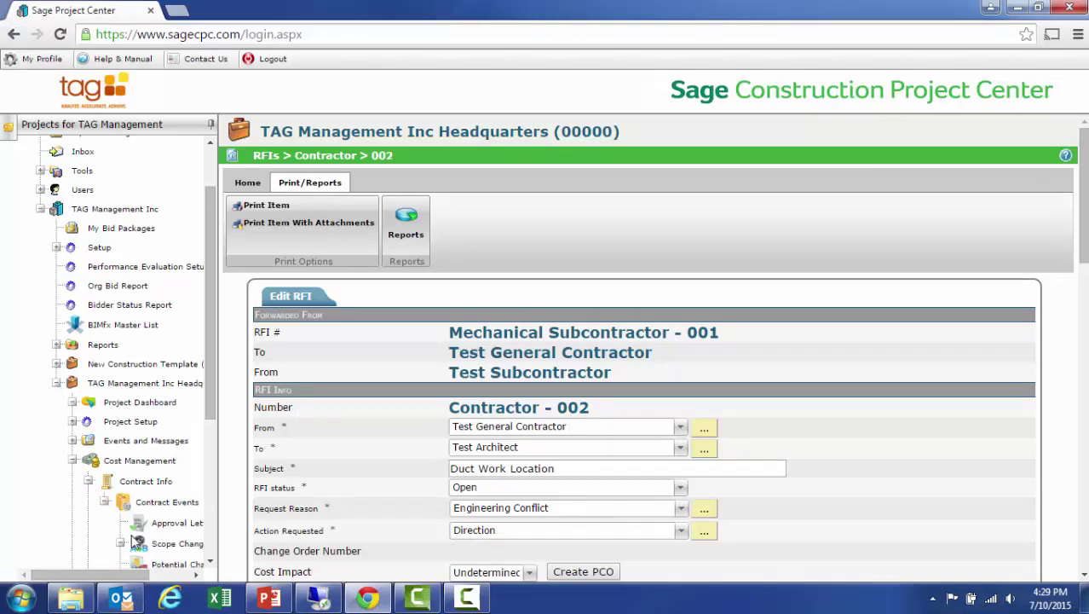
{"action": "left_click", "coordinate": [196, 506]}
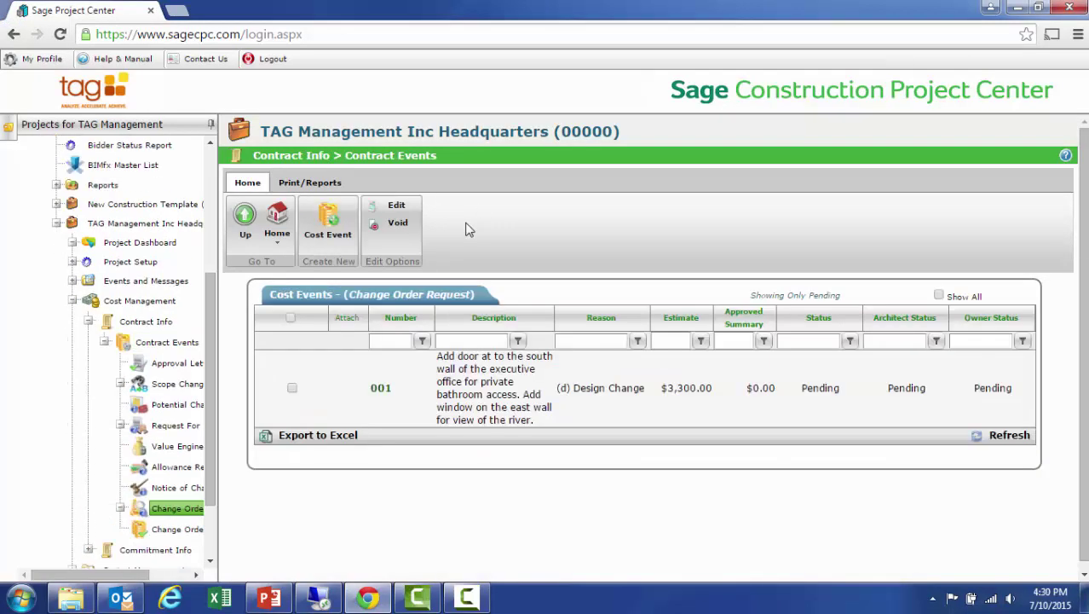
{"action": "left_click", "coordinate": [380, 388]}
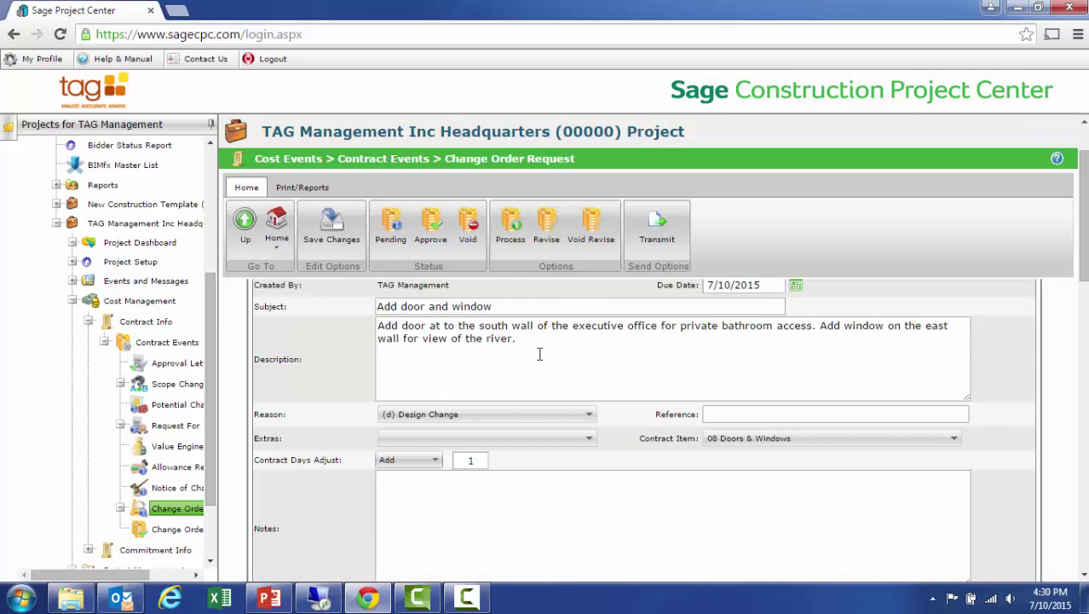
{"action": "scroll", "coordinate": [540, 353], "scroll_direction": "up", "scroll_amount": 1}
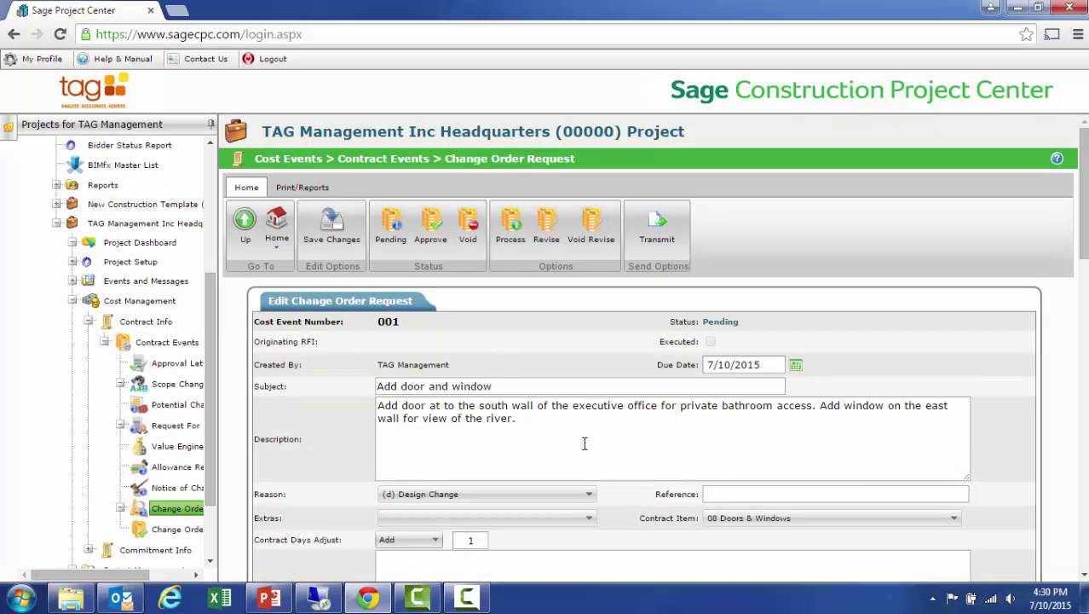
{"action": "scroll", "coordinate": [721, 427], "scroll_direction": "down", "scroll_amount": 3}
{"action": "scroll", "coordinate": [720, 431], "scroll_direction": "down", "scroll_amount": 1}
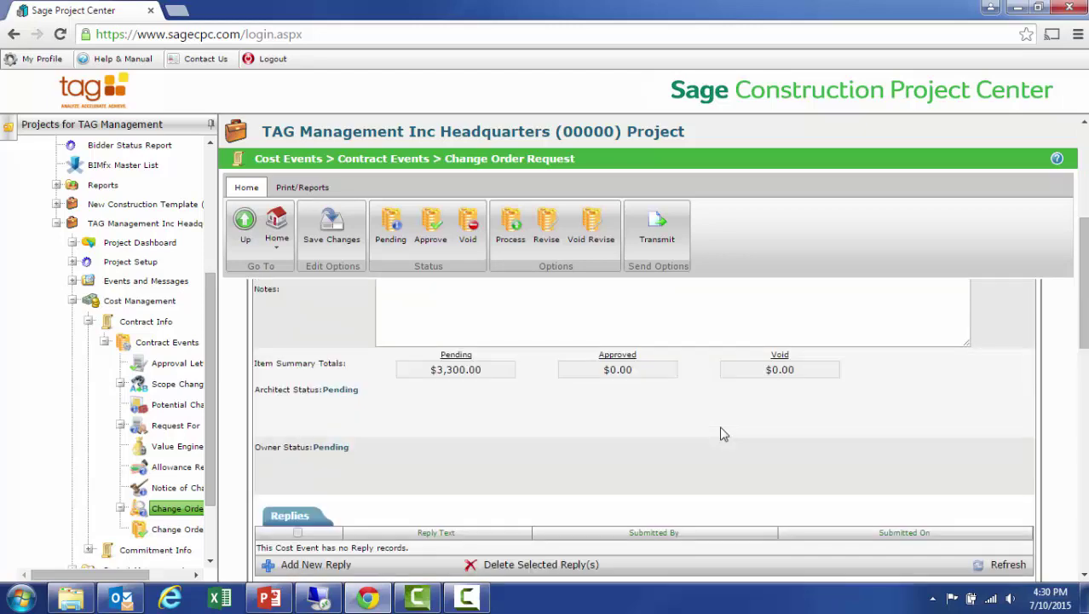
{"action": "scroll", "coordinate": [720, 431], "scroll_direction": "down", "scroll_amount": 2}
{"action": "scroll", "coordinate": [715, 433], "scroll_direction": "down", "scroll_amount": 1}
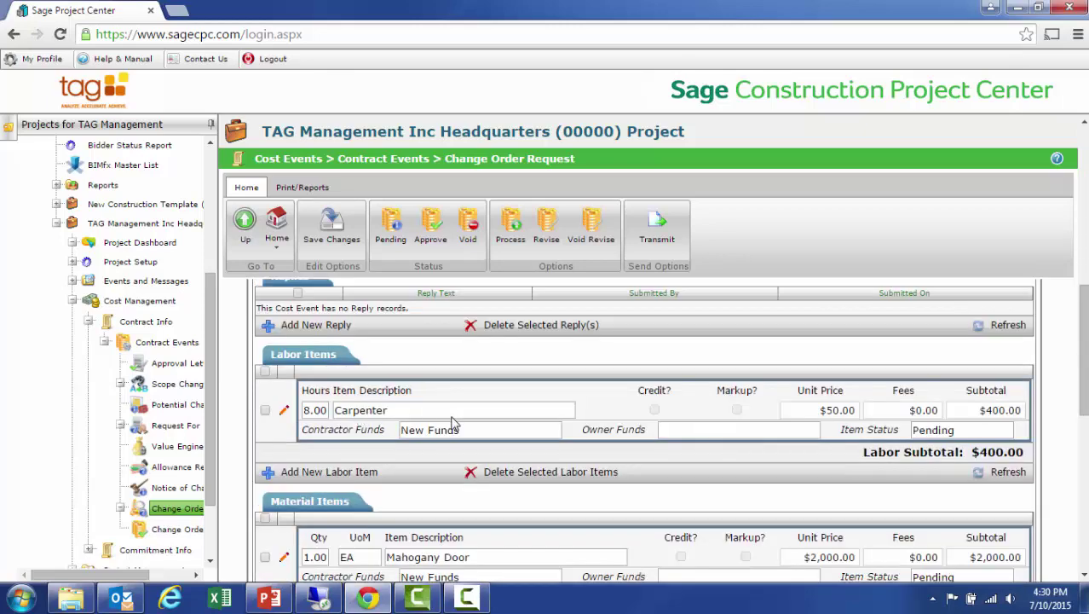
{"action": "scroll", "coordinate": [435, 499], "scroll_direction": "down", "scroll_amount": 1}
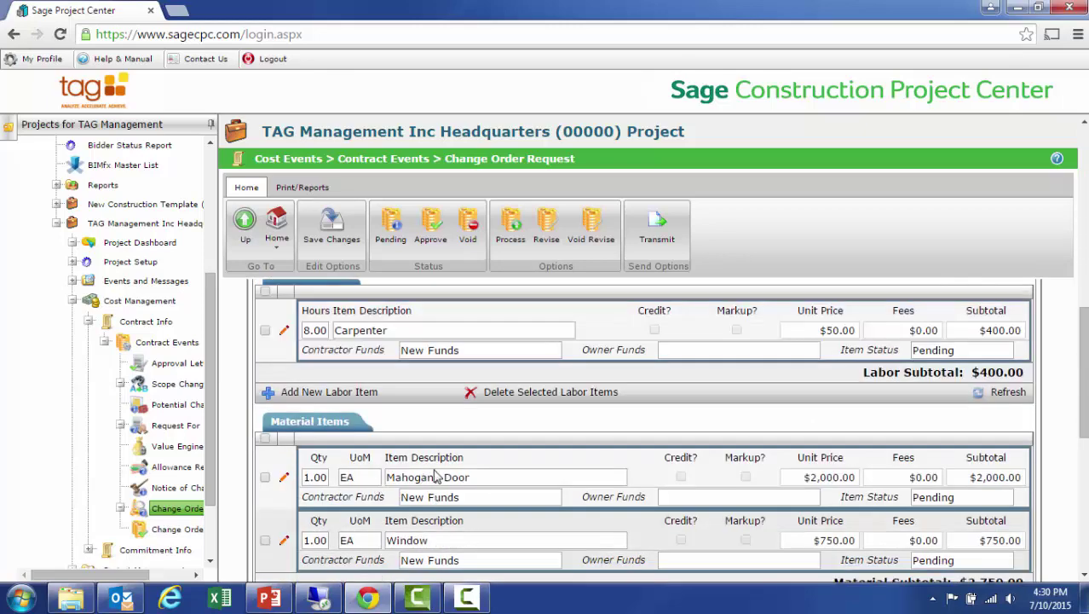
{"action": "scroll", "coordinate": [478, 502], "scroll_direction": "down", "scroll_amount": 3}
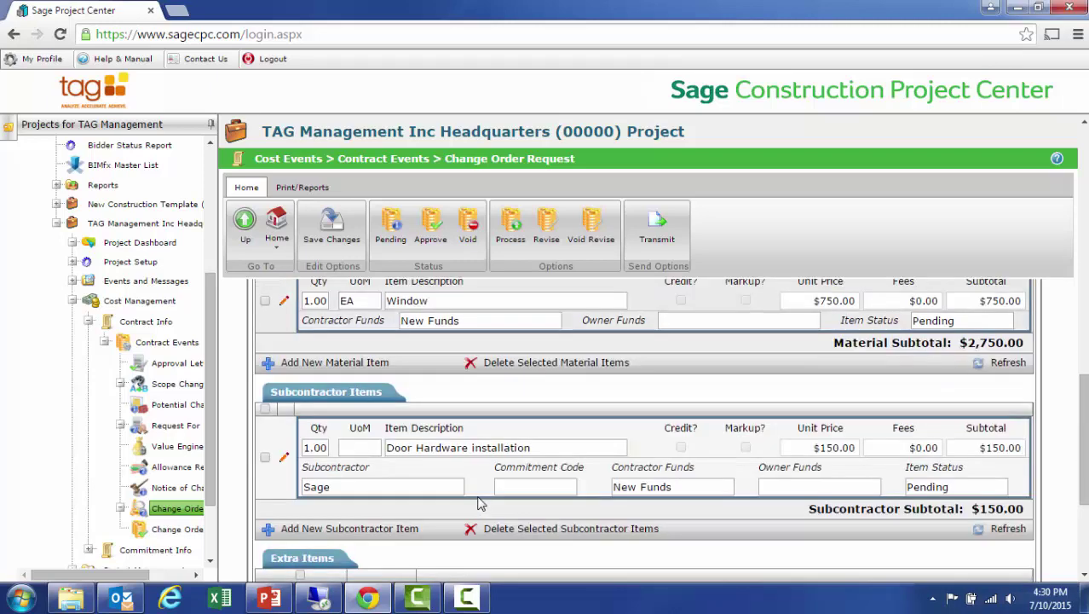
{"action": "scroll", "coordinate": [478, 502], "scroll_direction": "down", "scroll_amount": 1}
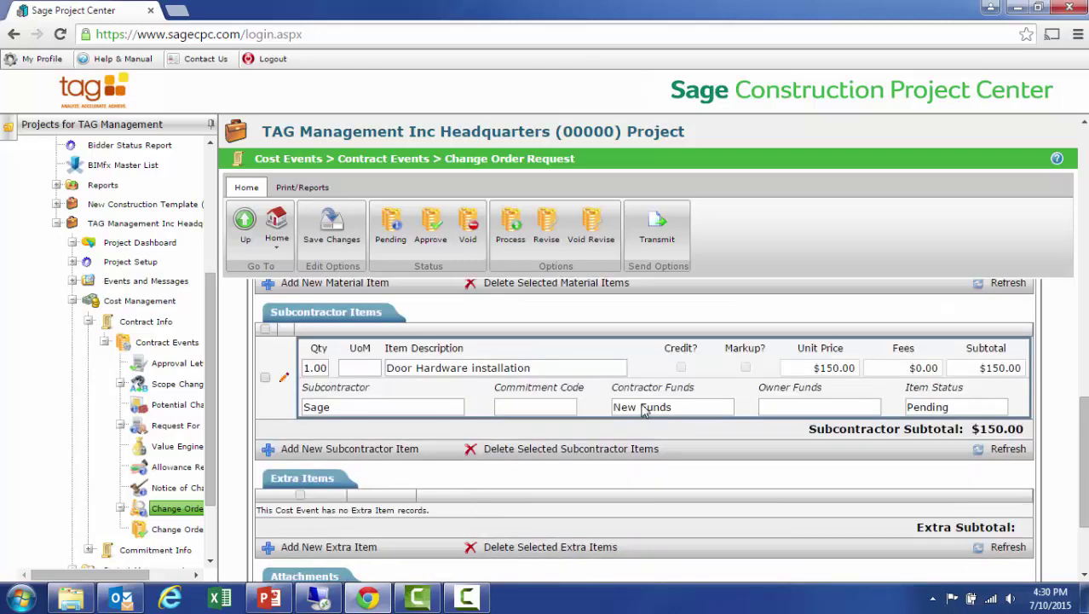
{"action": "scroll", "coordinate": [641, 414], "scroll_direction": "up", "scroll_amount": 3}
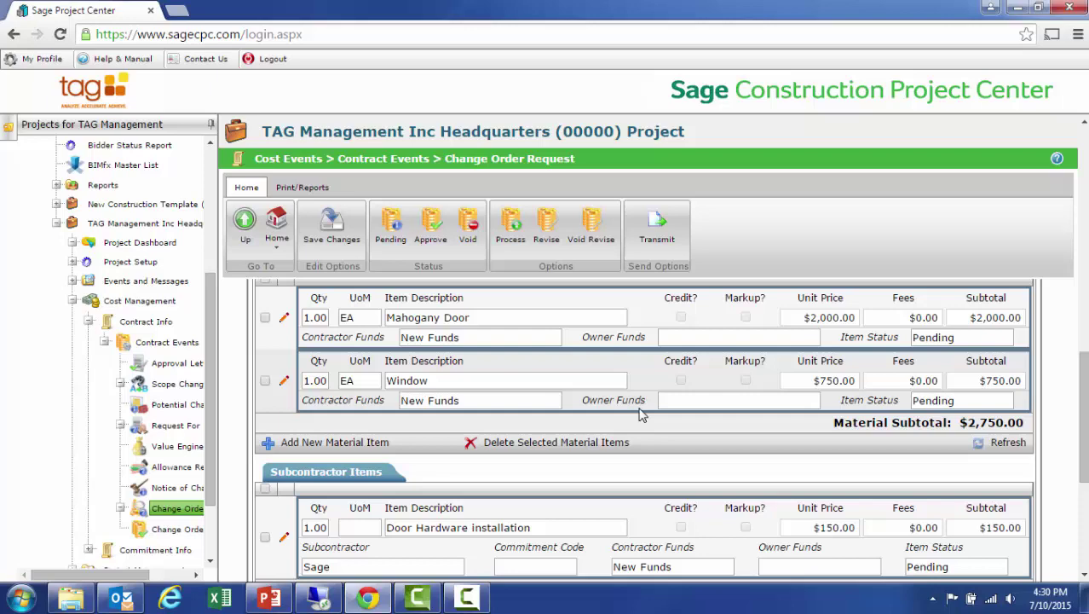
{"action": "scroll", "coordinate": [641, 414], "scroll_direction": "up", "scroll_amount": 3}
{"action": "scroll", "coordinate": [641, 414], "scroll_direction": "up", "scroll_amount": 3}
{"action": "scroll", "coordinate": [640, 409], "scroll_direction": "up", "scroll_amount": 4}
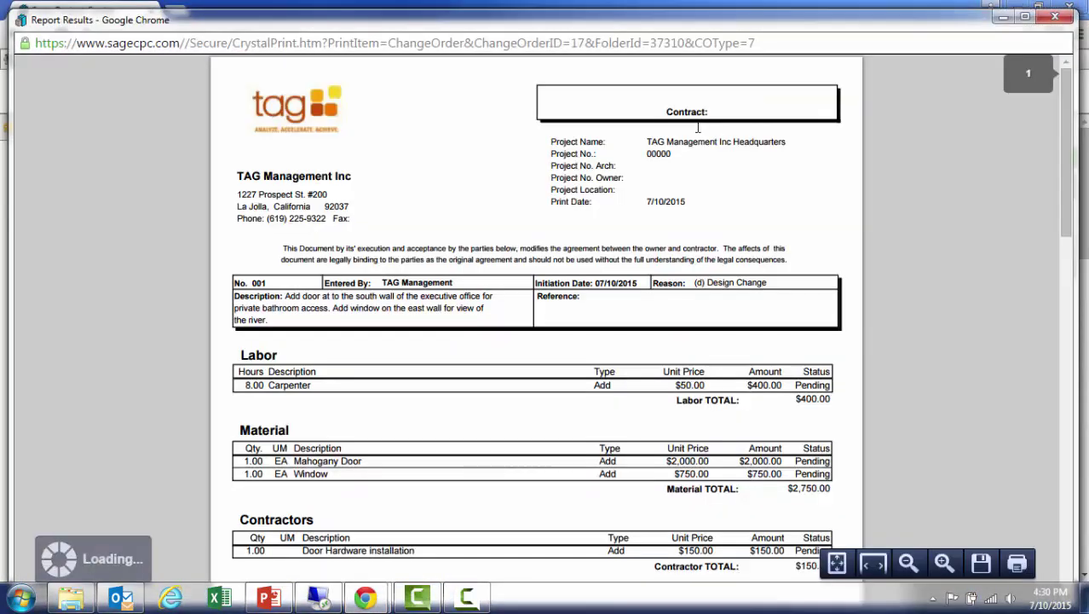
Read Change Order Request 001's report down to the contract sum and signatures, then close it.
{"action": "scroll", "coordinate": [972, 345], "scroll_direction": "down", "scroll_amount": 3}
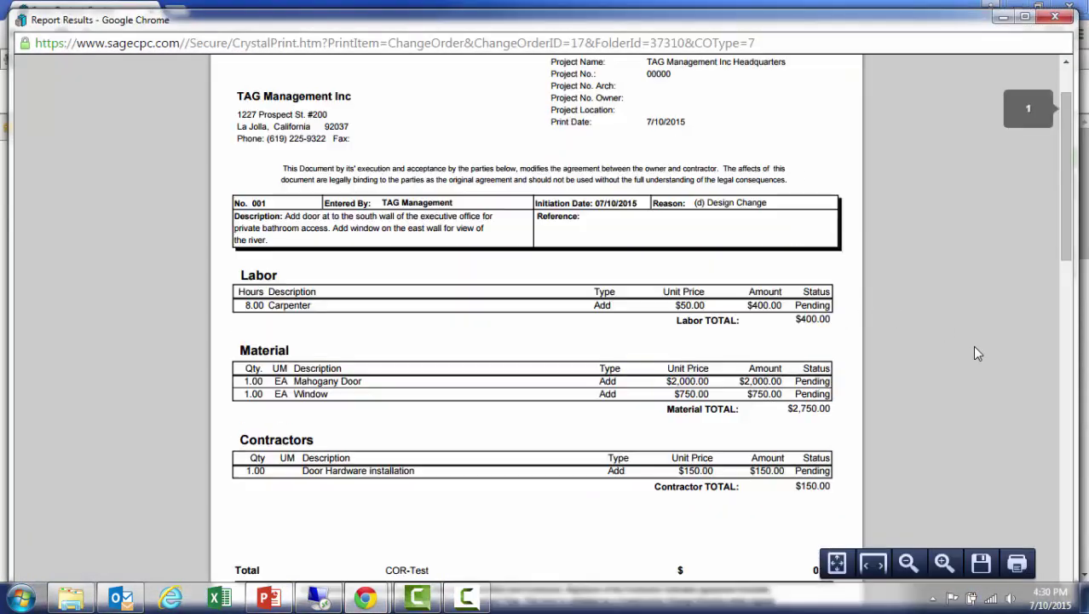
{"action": "scroll", "coordinate": [972, 345], "scroll_direction": "down", "scroll_amount": 10}
{"action": "scroll", "coordinate": [979, 344], "scroll_direction": "down", "scroll_amount": 1}
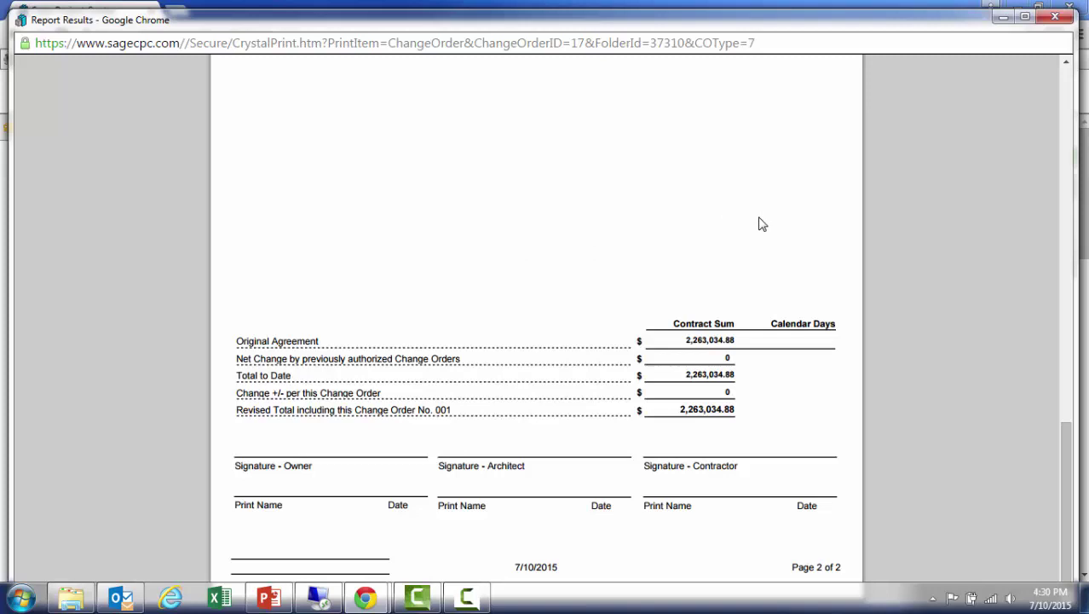
{"action": "key", "text": "ctrl+w"}
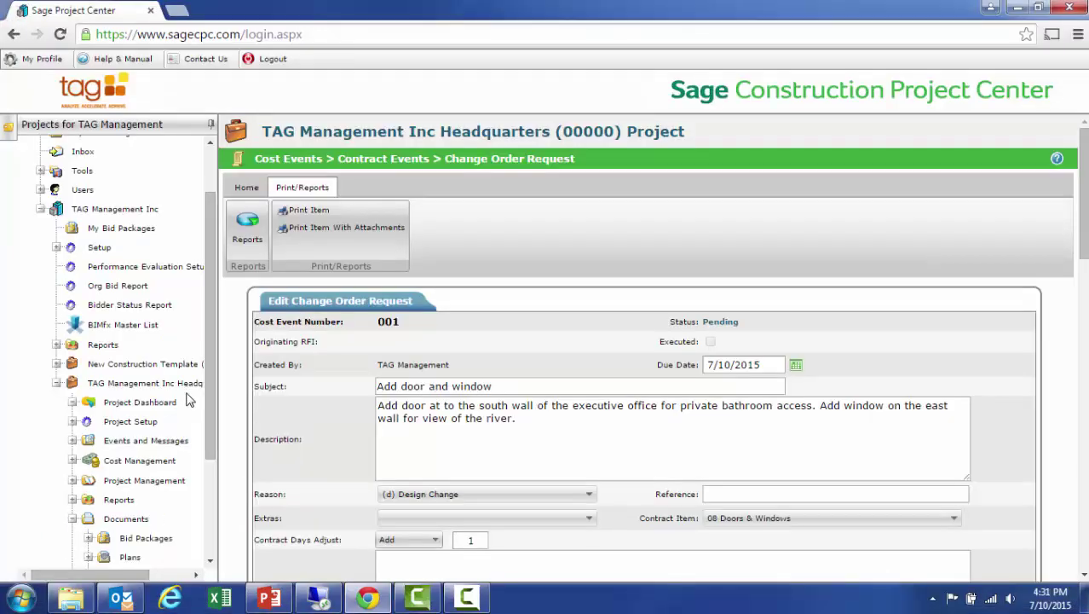
List the Division 22 plumbing specifications under Documents > Specs > Current Specs.
{"action": "scroll", "coordinate": [149, 443], "scroll_direction": "down", "scroll_amount": 3}
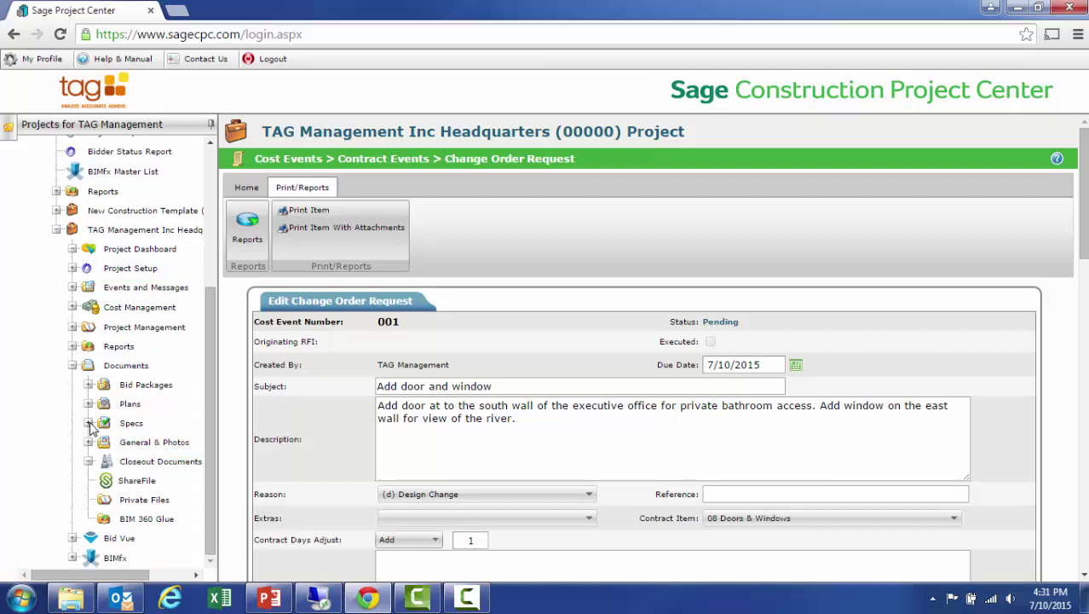
{"action": "left_click", "coordinate": [90, 423]}
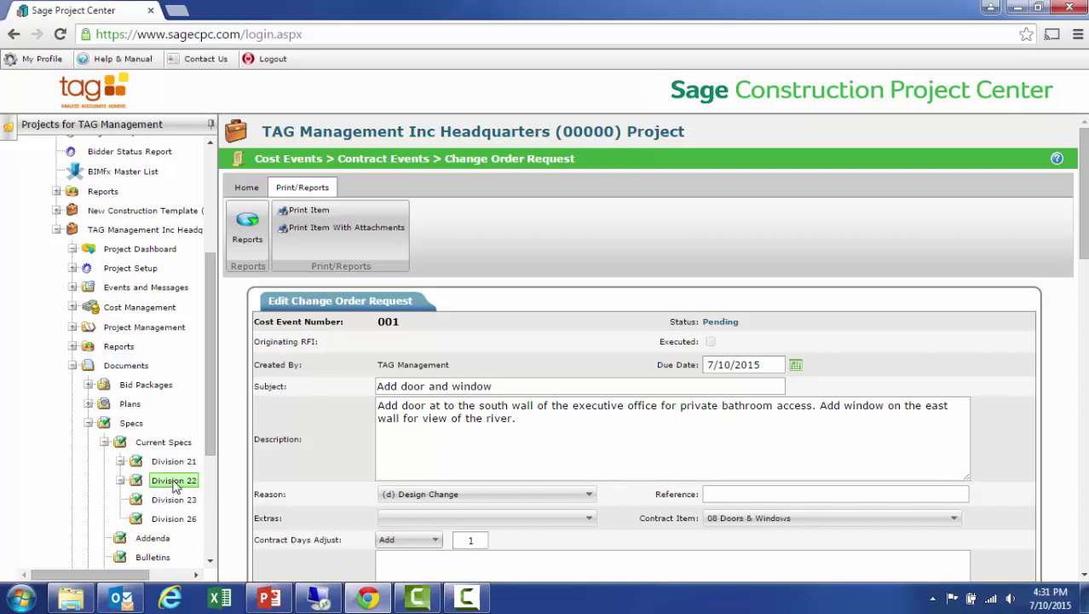
{"action": "left_click", "coordinate": [176, 483]}
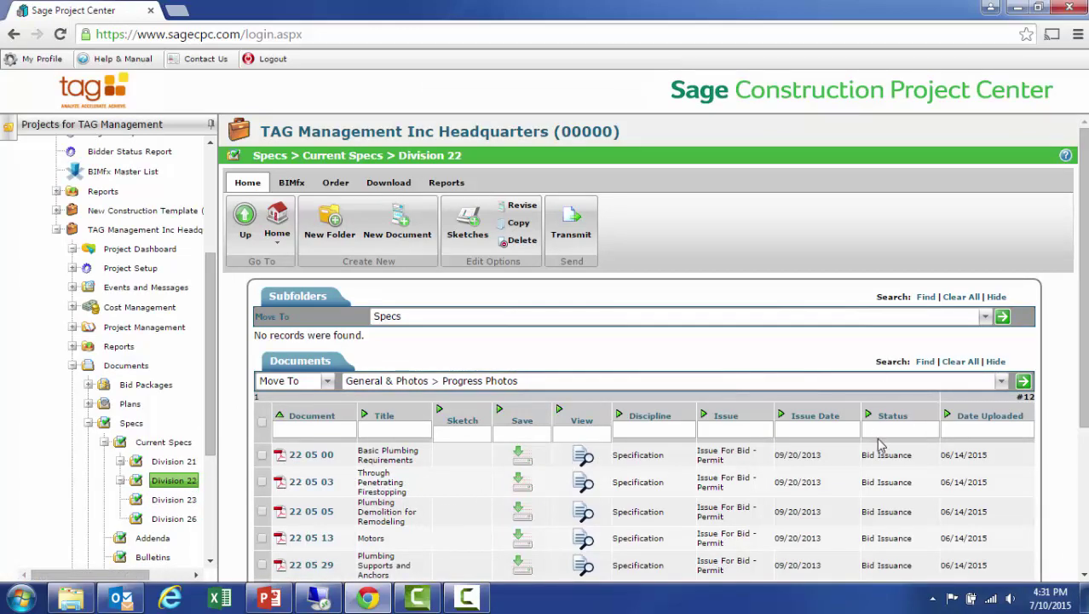
{"action": "scroll", "coordinate": [876, 447], "scroll_direction": "down", "scroll_amount": 1}
{"action": "scroll", "coordinate": [872, 449], "scroll_direction": "down", "scroll_amount": 2}
{"action": "scroll", "coordinate": [667, 431], "scroll_direction": "up", "scroll_amount": 1}
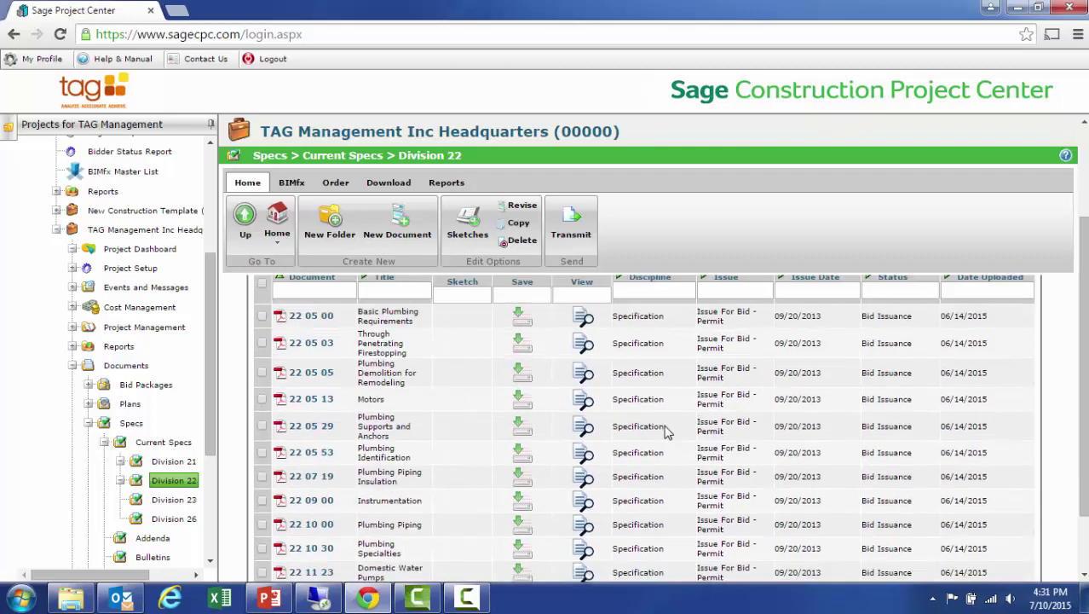
{"action": "scroll", "coordinate": [669, 435], "scroll_direction": "up", "scroll_amount": 1}
Download and read the 22 05 00 Basic Plumbing Requirements PDF, then close it.
{"action": "left_click", "coordinate": [585, 399]}
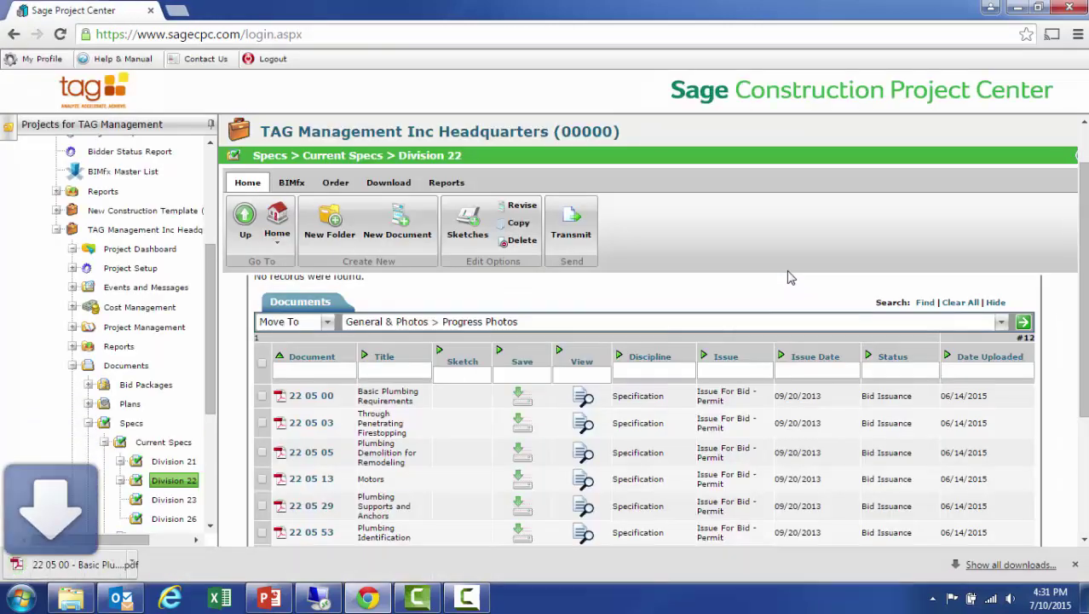
{"action": "left_click", "coordinate": [81, 564]}
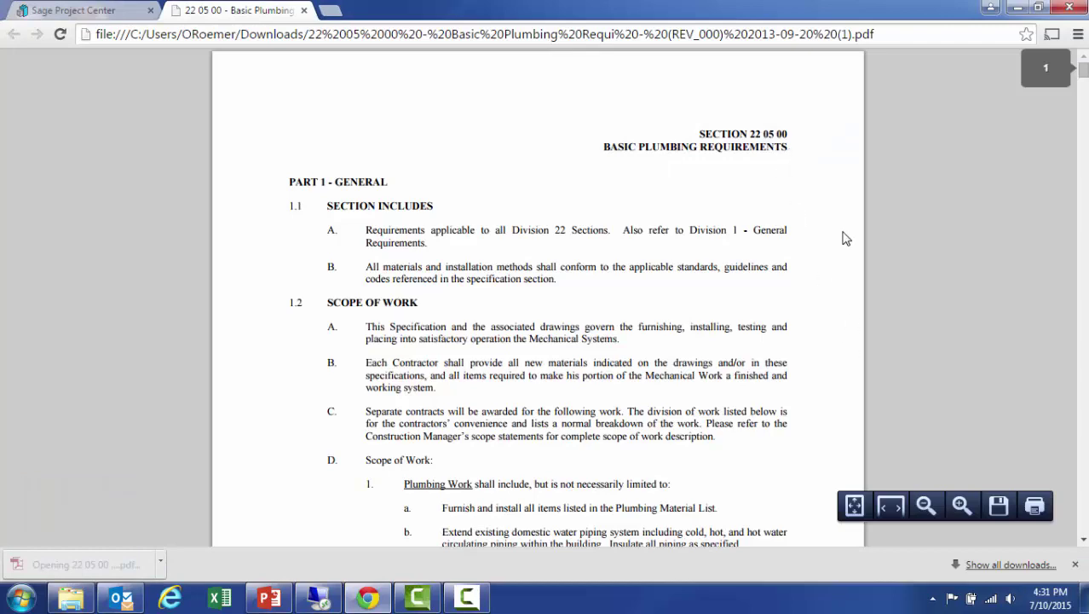
{"action": "scroll", "coordinate": [844, 257], "scroll_direction": "down", "scroll_amount": 2}
{"action": "scroll", "coordinate": [844, 260], "scroll_direction": "down", "scroll_amount": 3}
{"action": "scroll", "coordinate": [844, 263], "scroll_direction": "down", "scroll_amount": 4}
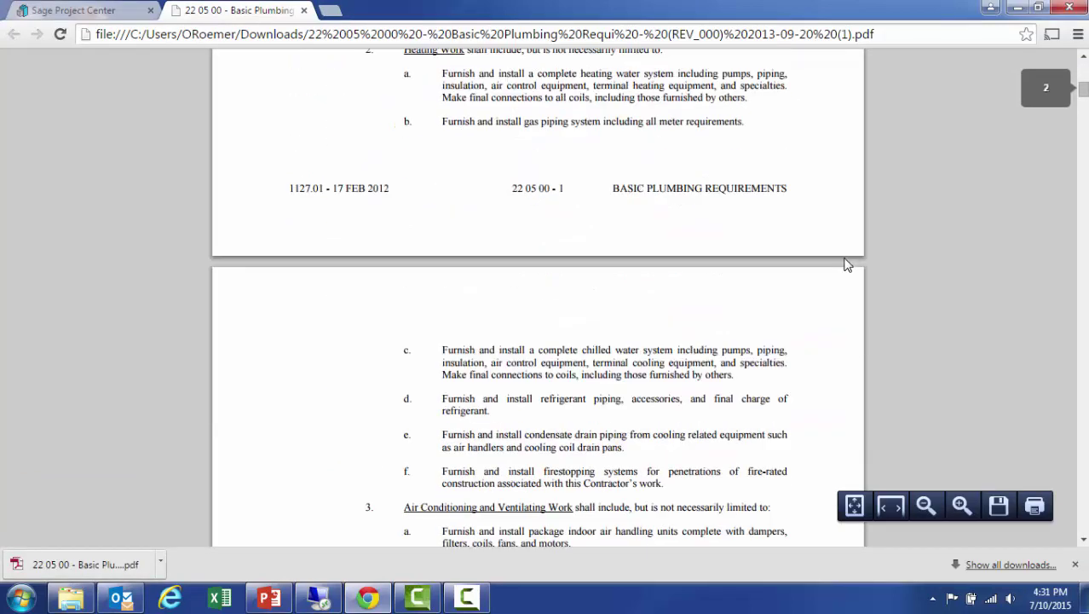
{"action": "scroll", "coordinate": [847, 265], "scroll_direction": "down", "scroll_amount": 3}
{"action": "key", "text": "ctrl+w"}
View the P1 Plumbing Plans sheet from Plans > Current Plans > Plumbing, then close it.
{"action": "left_click", "coordinate": [89, 403]}
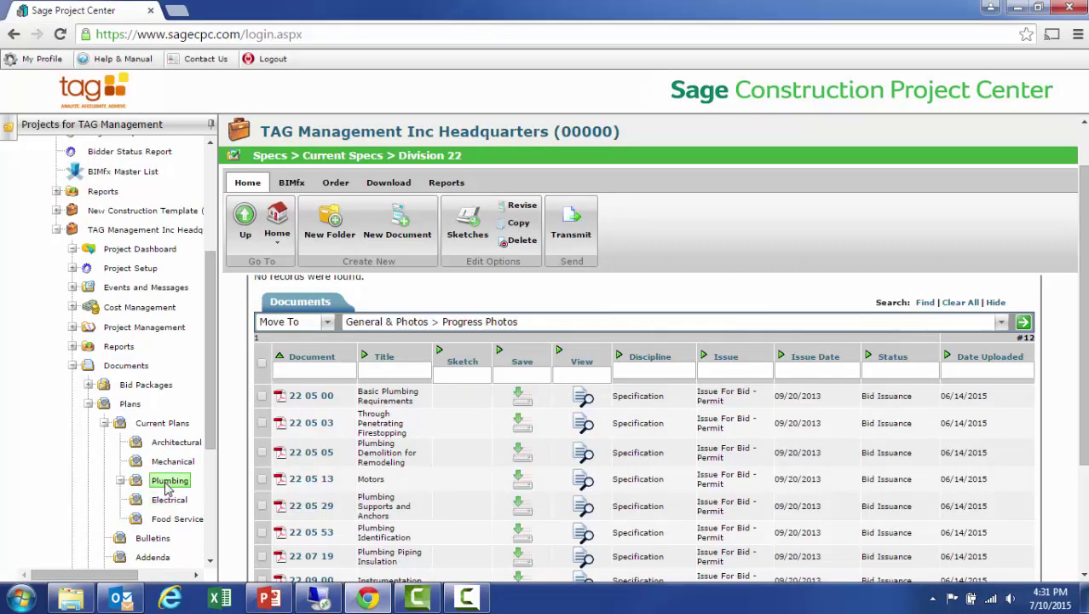
{"action": "left_click", "coordinate": [169, 482]}
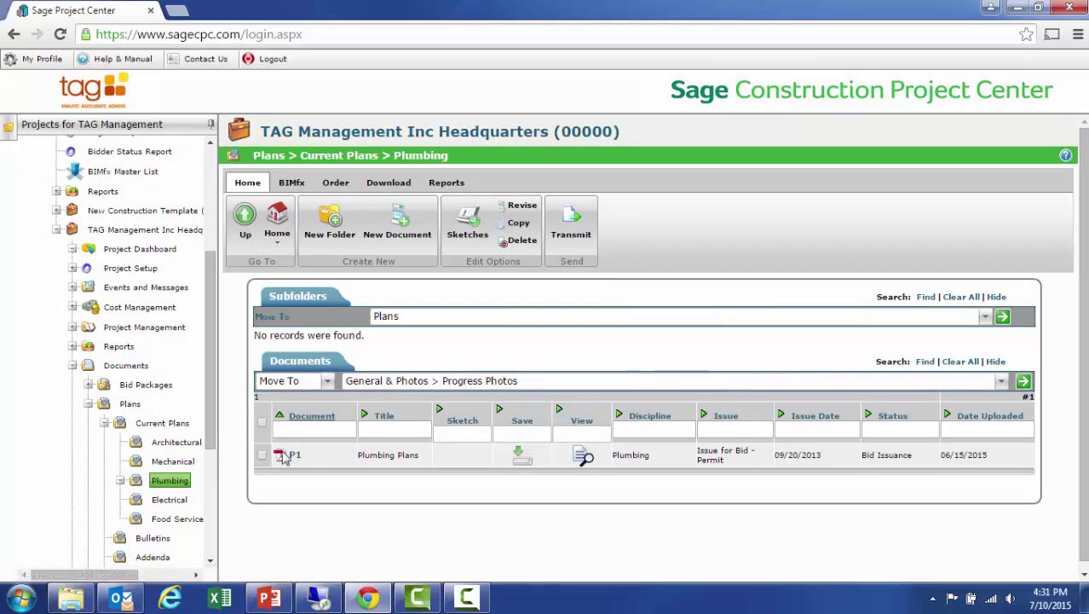
{"action": "left_click", "coordinate": [592, 469]}
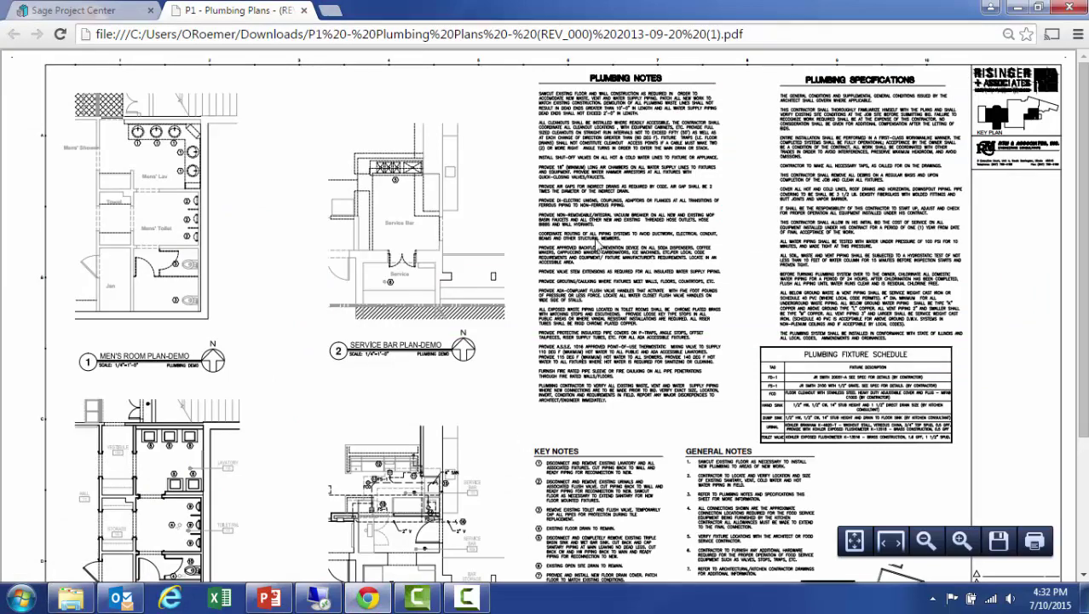
{"action": "left_click", "coordinate": [303, 10]}
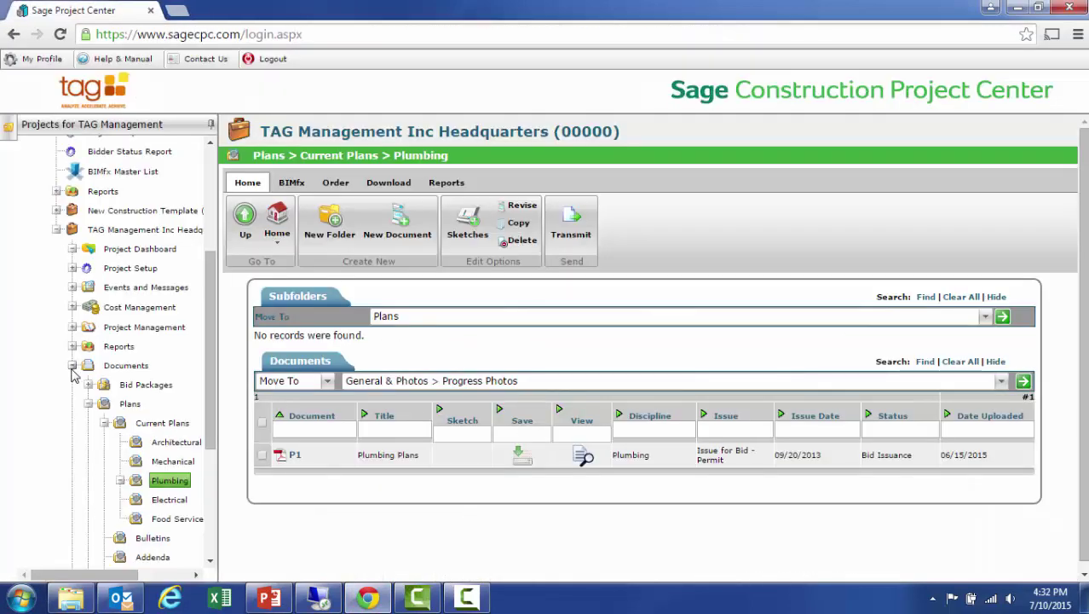